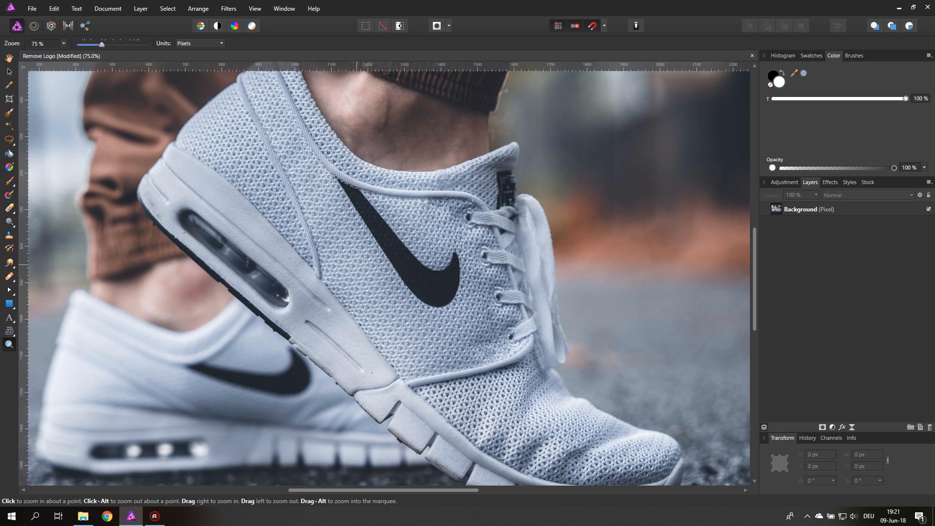
Paint over the black swoosh on the front shoe with the Inpainting Brush at 47 px width on the Background layer.
click(310, 290)
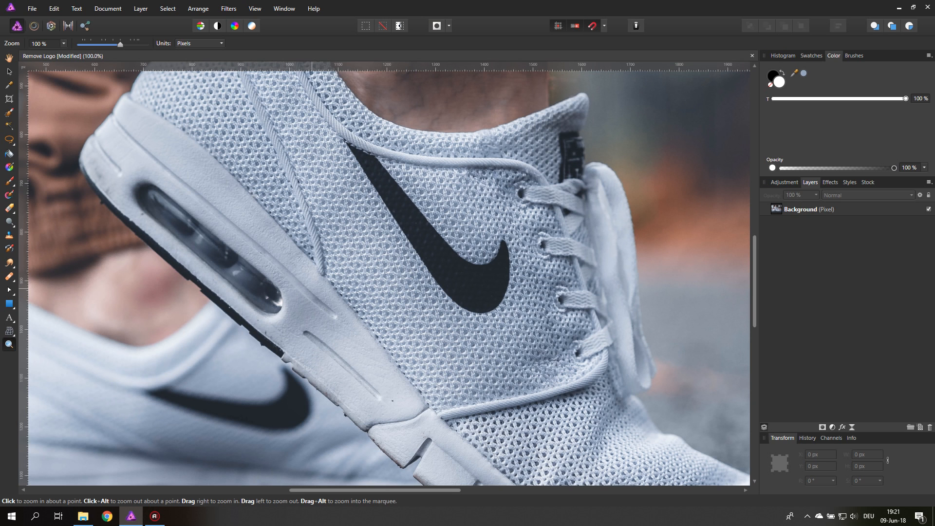
click(9, 279)
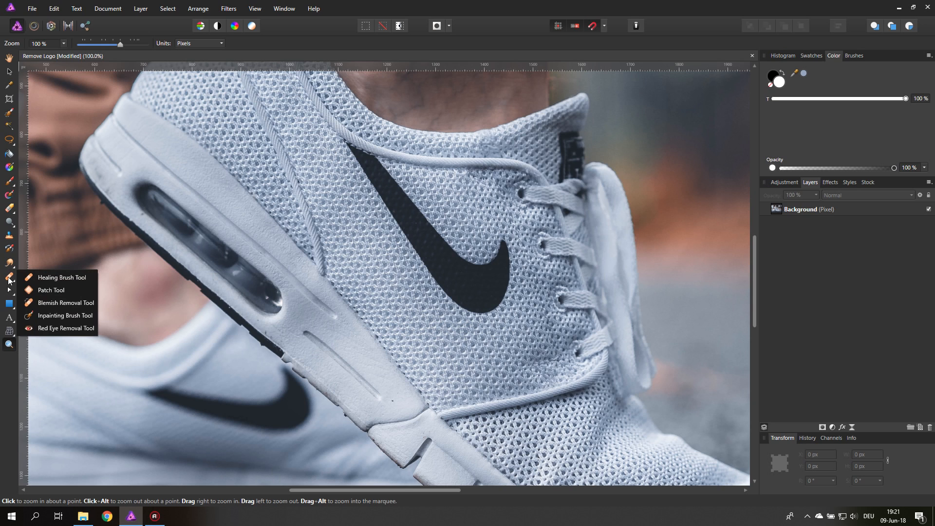
click(58, 315)
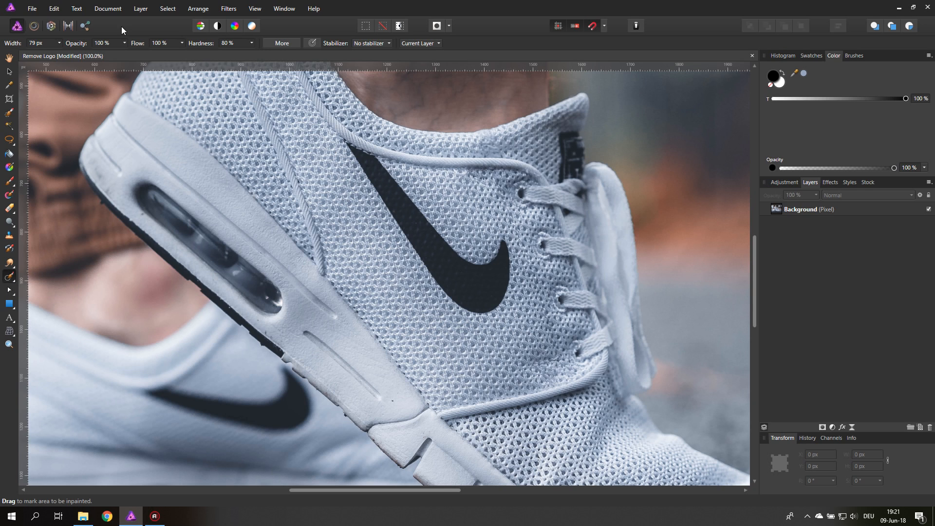
click(59, 43)
click(60, 42)
click(818, 212)
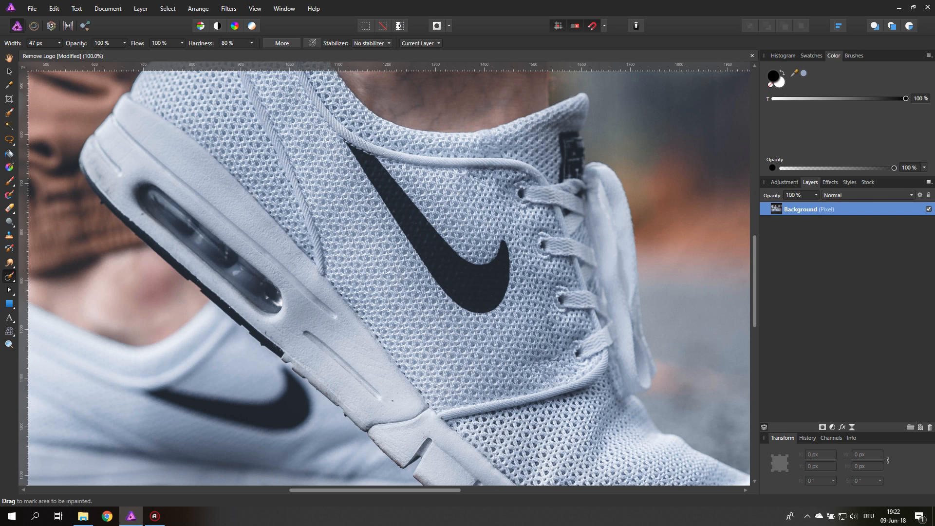
mouse_move(343, 151)
mouse_down()
mouse_move(375, 165)
mouse_move(374, 185)
mouse_move(460, 304)
mouse_move(487, 311)
mouse_move(504, 287)
mouse_move(506, 253)
mouse_move(494, 241)
mouse_move(488, 280)
mouse_move(473, 290)
mouse_move(474, 262)
mouse_move(457, 262)
mouse_move(387, 166)
mouse_move(451, 273)
mouse_up()
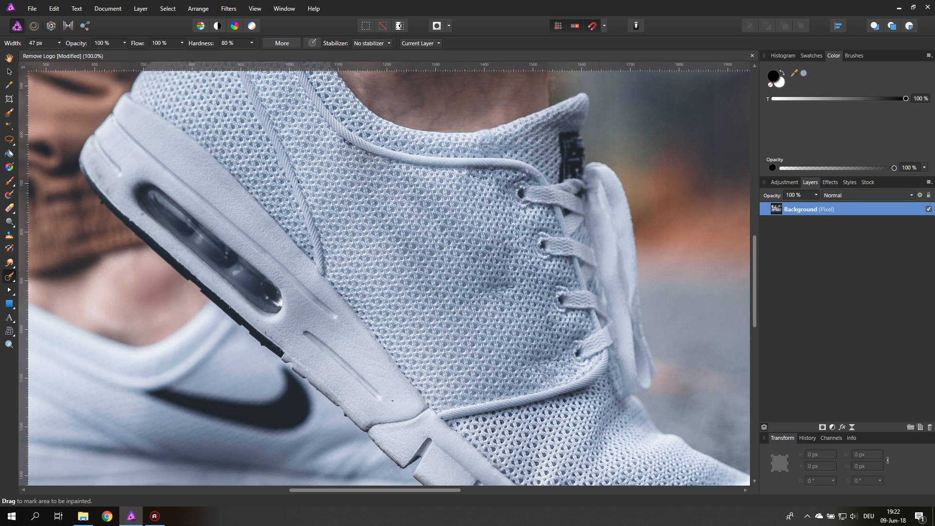
Draw a freehand selection around the mesh with dark logo remnants, following the lower edge of the front shoe's corded seam.
click(9, 344)
click(354, 137)
click(353, 139)
click(354, 139)
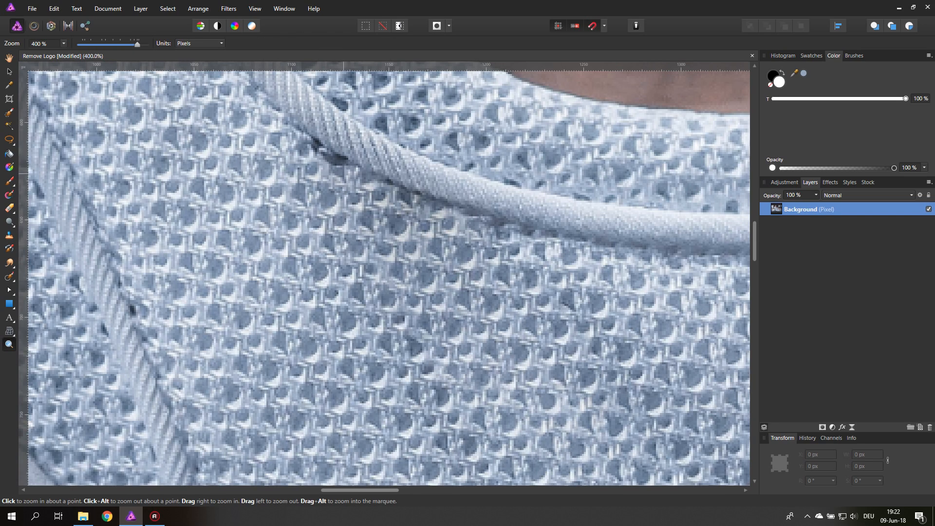
click(9, 139)
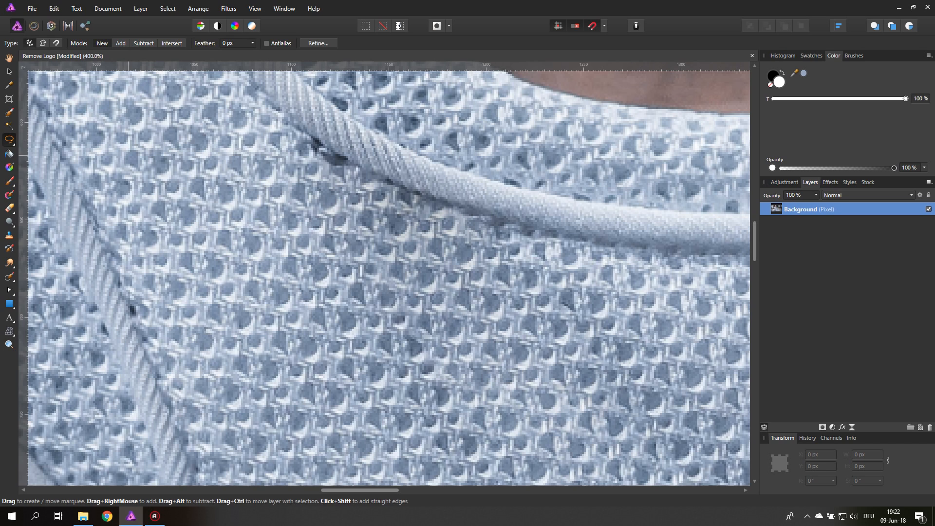
drag(284, 130, 346, 157)
mouse_move(389, 177)
mouse_down()
mouse_move(532, 228)
mouse_move(508, 284)
mouse_move(381, 280)
mouse_move(252, 220)
mouse_move(253, 151)
mouse_up()
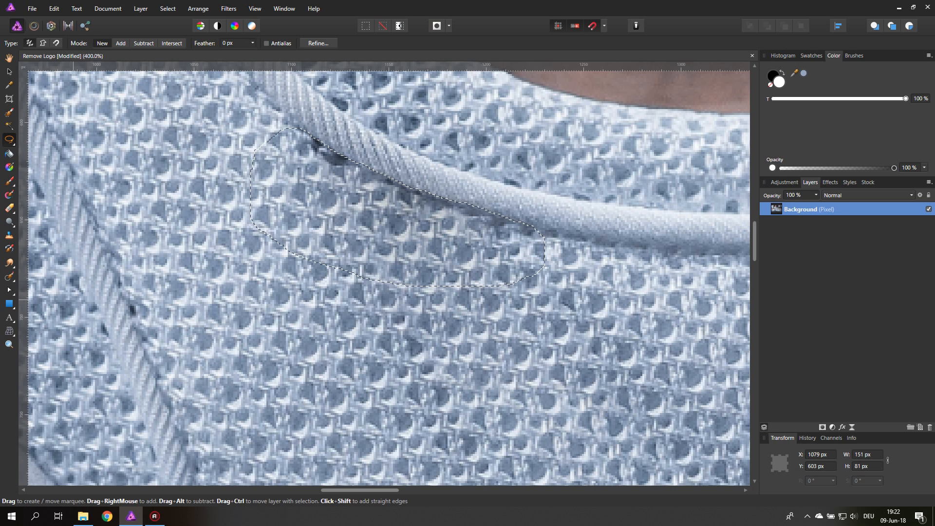
Inpaint the dark remnants inside the selection beneath the corded seam, and deselect the area.
click(8, 276)
mouse_move(297, 166)
mouse_down()
mouse_move(395, 205)
mouse_move(462, 217)
mouse_up()
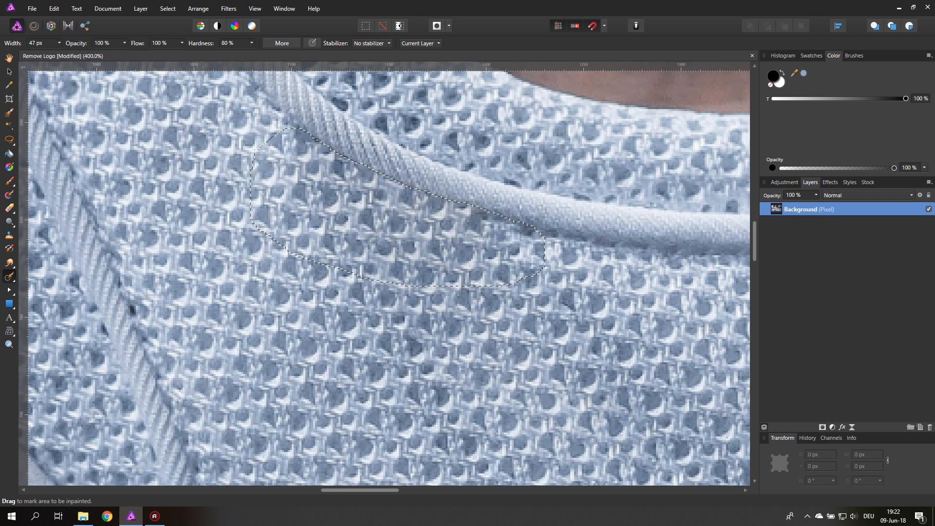
key(ctrl+d)
Even out the creases and dark patches in the front shoe's mesh with the Healing Brush at 117 px width.
drag(536, 342, 402, 209)
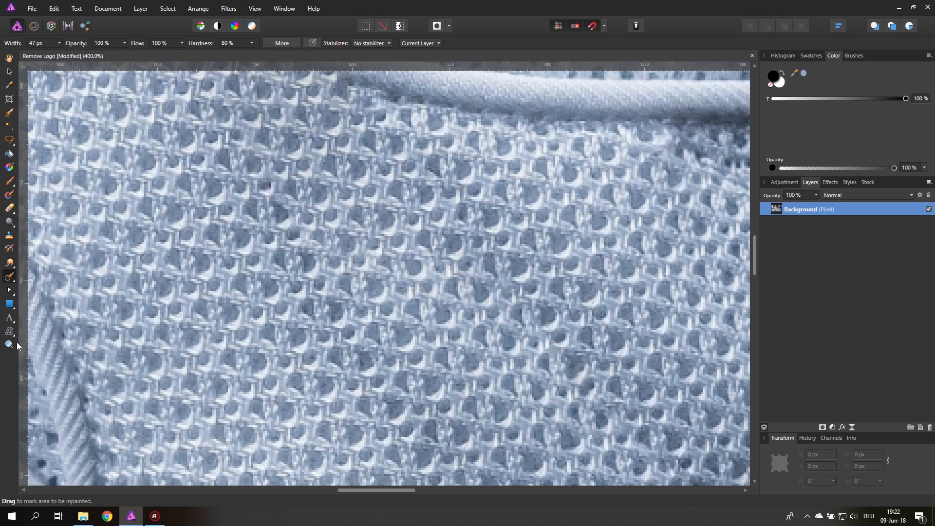
click(13, 343)
alt+click(434, 338)
alt+click(434, 338)
alt+click(434, 338)
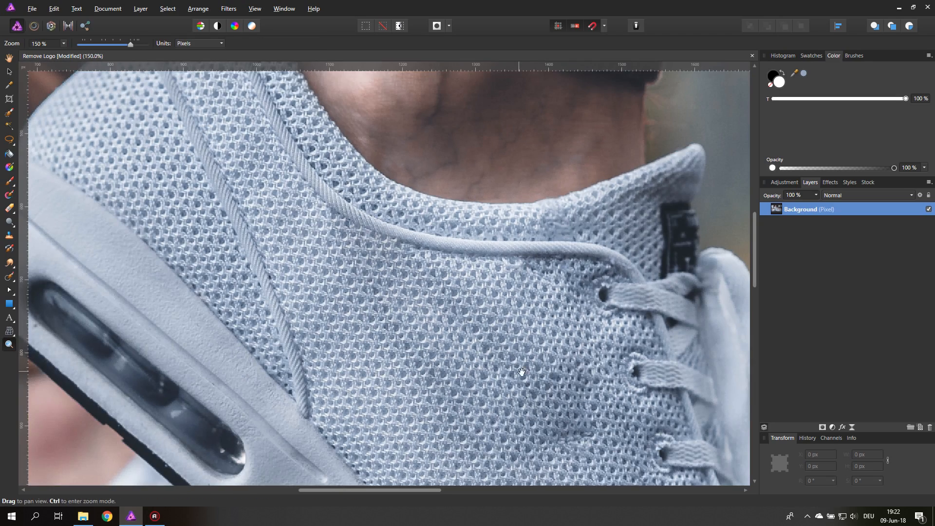
drag(520, 373, 345, 165)
click(414, 229)
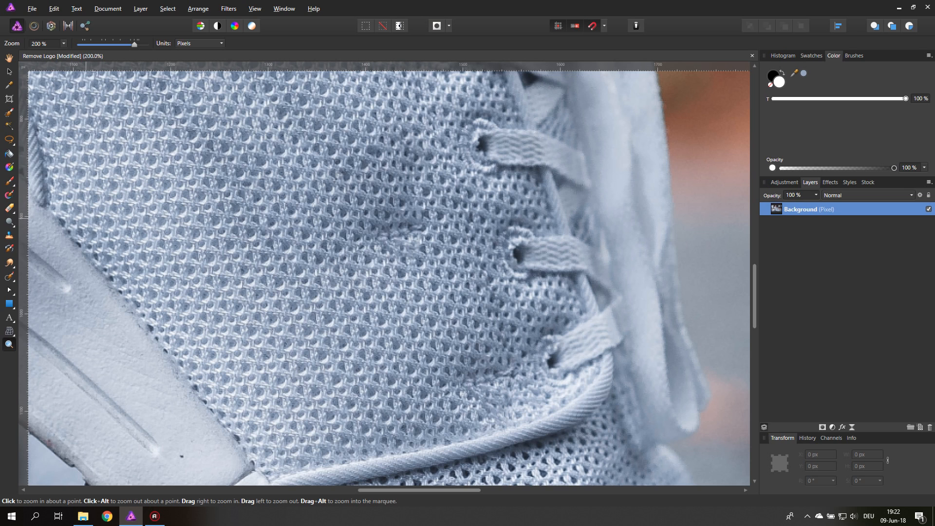
click(10, 276)
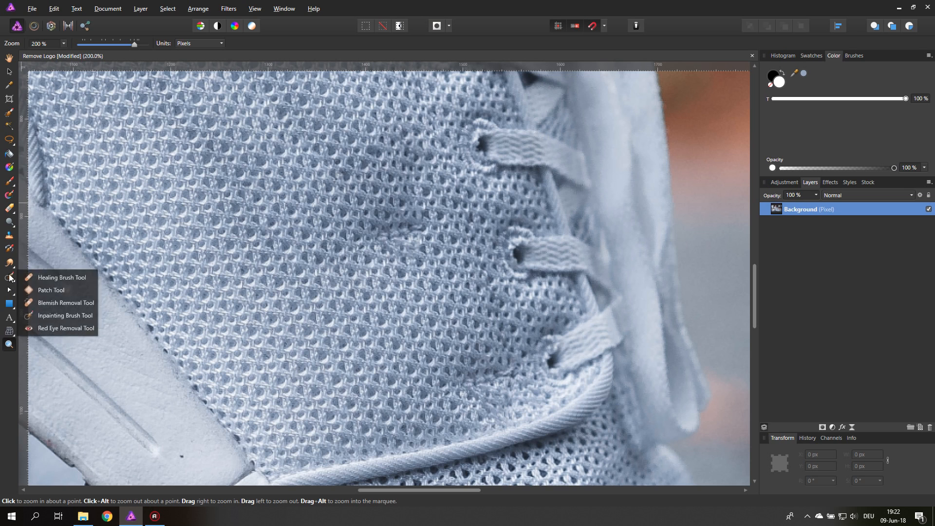
click(52, 279)
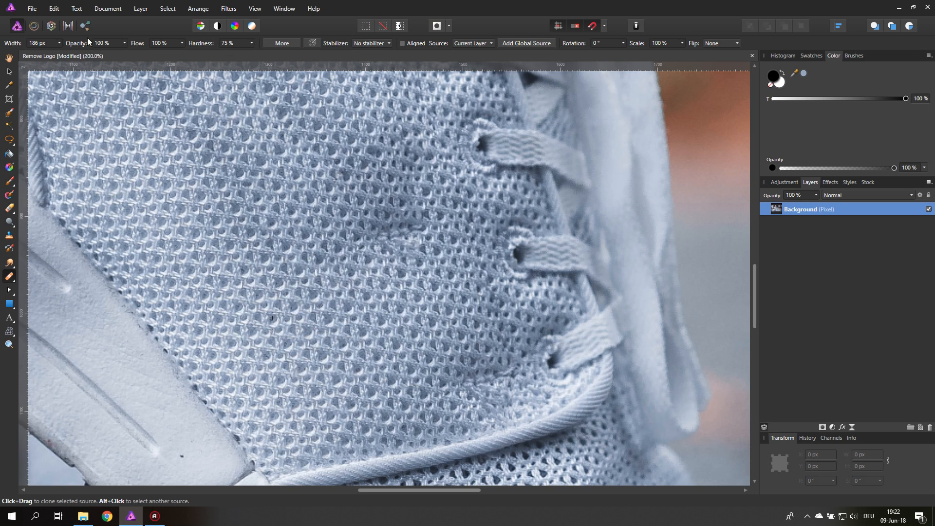
click(58, 43)
click(54, 53)
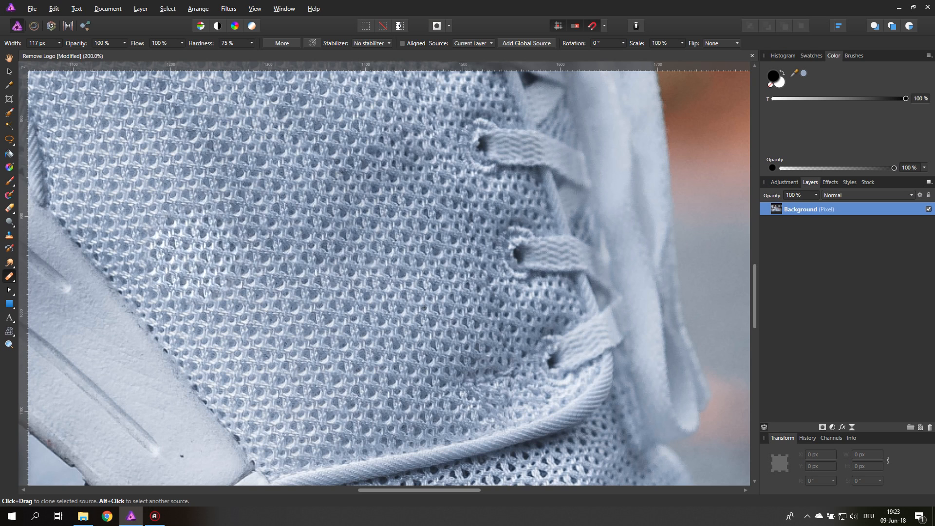
mouse_move(291, 297)
mouse_down()
mouse_move(410, 430)
mouse_move(403, 384)
mouse_move(318, 304)
mouse_move(314, 355)
mouse_up()
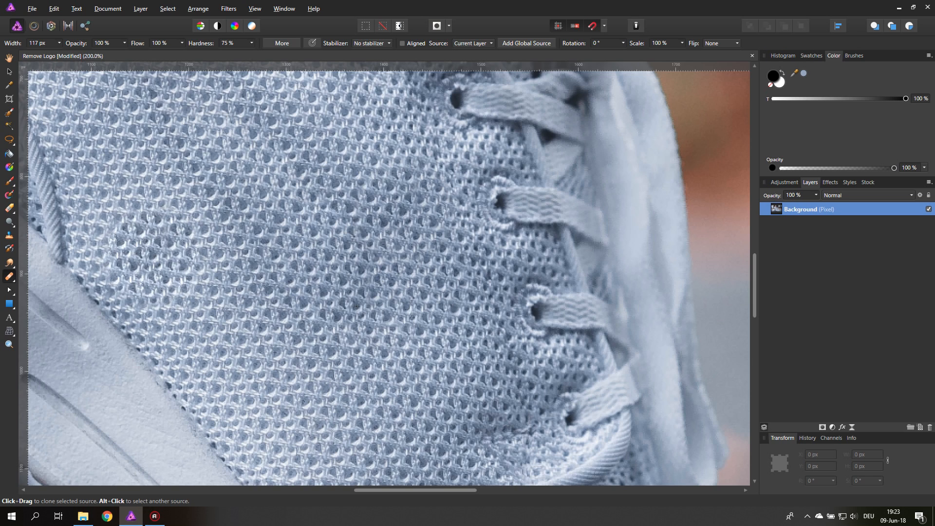
key(ctrl+0)
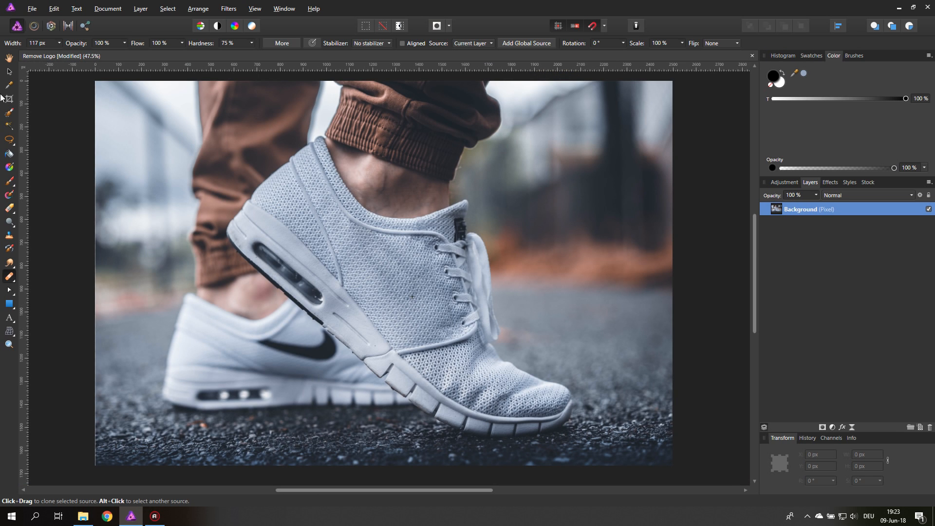
key(v)
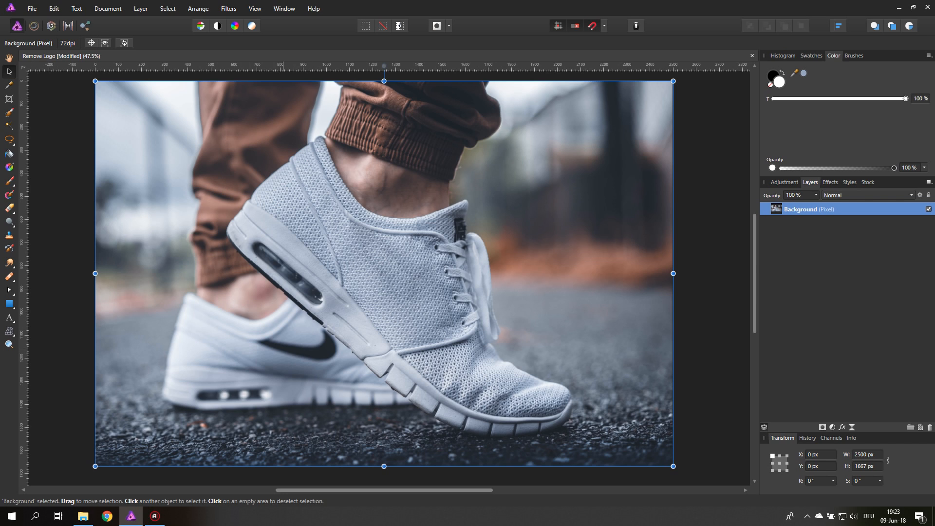
Paint over the black swoosh on the rear shoe with the Inpainting Brush at 47 px width.
click(9, 345)
click(314, 337)
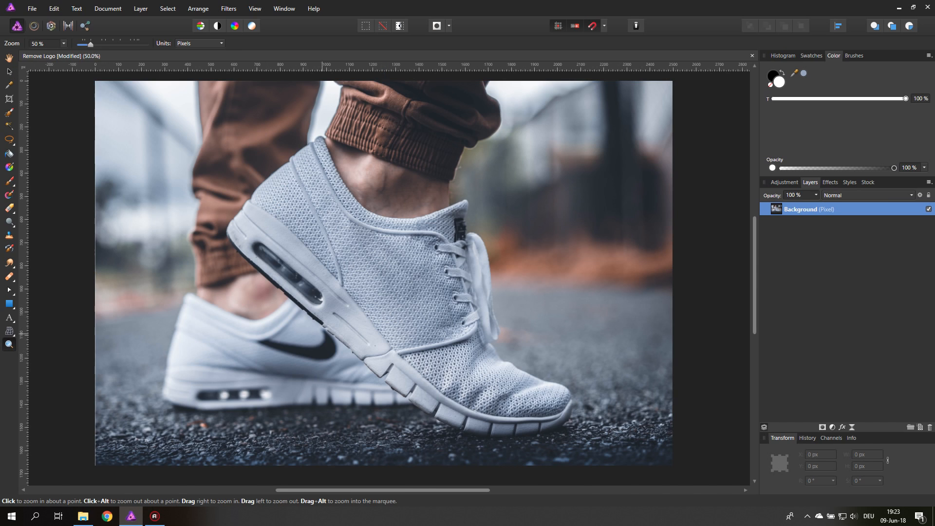
click(314, 337)
click(297, 341)
click(295, 341)
click(265, 305)
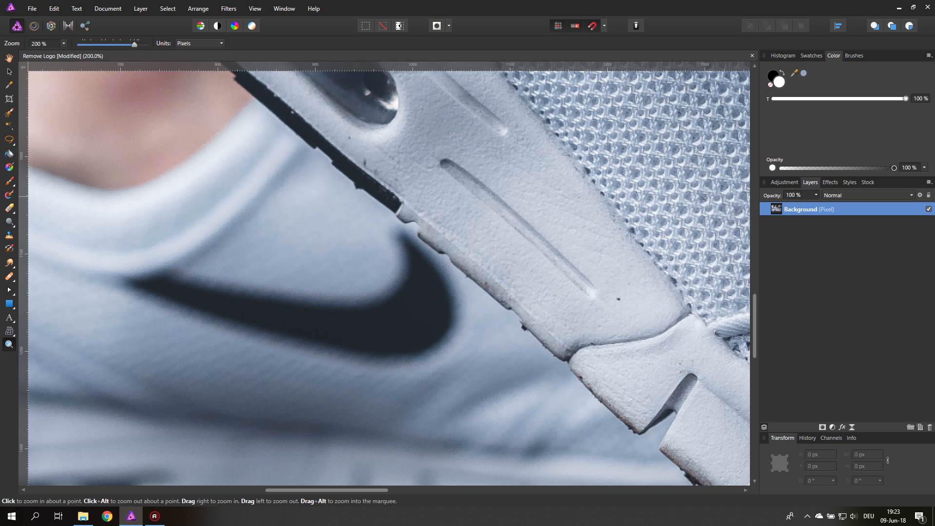
click(10, 276)
click(53, 314)
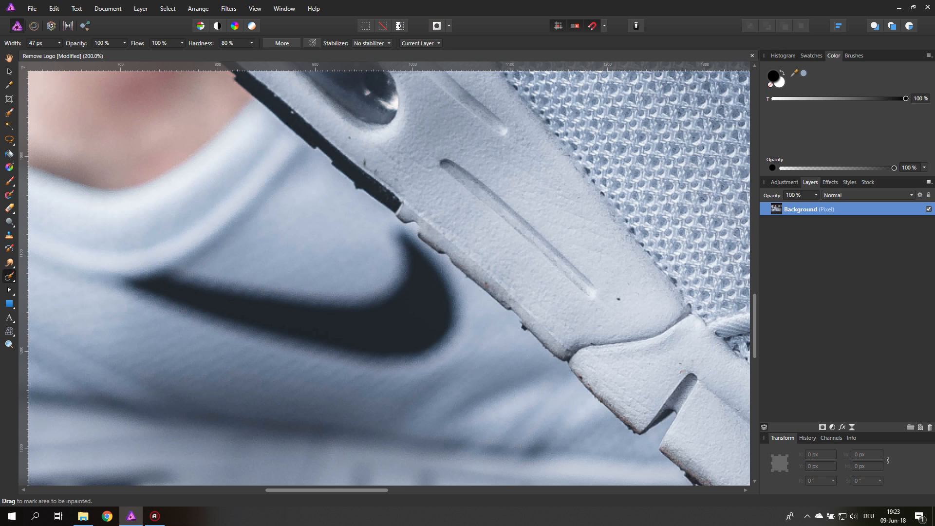
mouse_move(163, 295)
mouse_down()
mouse_move(210, 311)
mouse_move(429, 340)
mouse_move(451, 314)
mouse_move(426, 266)
mouse_move(394, 234)
mouse_move(373, 311)
mouse_move(185, 287)
mouse_move(152, 302)
mouse_up()
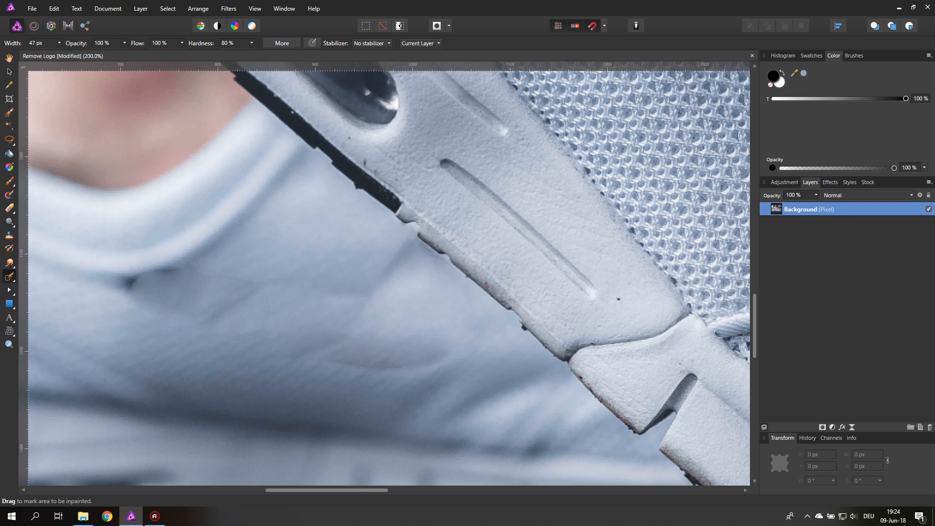
Inpaint the leftover smears and texture artifacts on the rear shoe's side, including those beside the front shoe's sole.
mouse_move(232, 281)
mouse_down()
mouse_move(279, 281)
mouse_move(212, 324)
mouse_move(205, 307)
mouse_up()
mouse_move(367, 284)
mouse_down()
mouse_move(324, 341)
mouse_move(292, 358)
mouse_move(397, 258)
mouse_move(366, 346)
mouse_move(373, 361)
mouse_move(450, 341)
mouse_move(418, 263)
mouse_move(395, 243)
mouse_up()
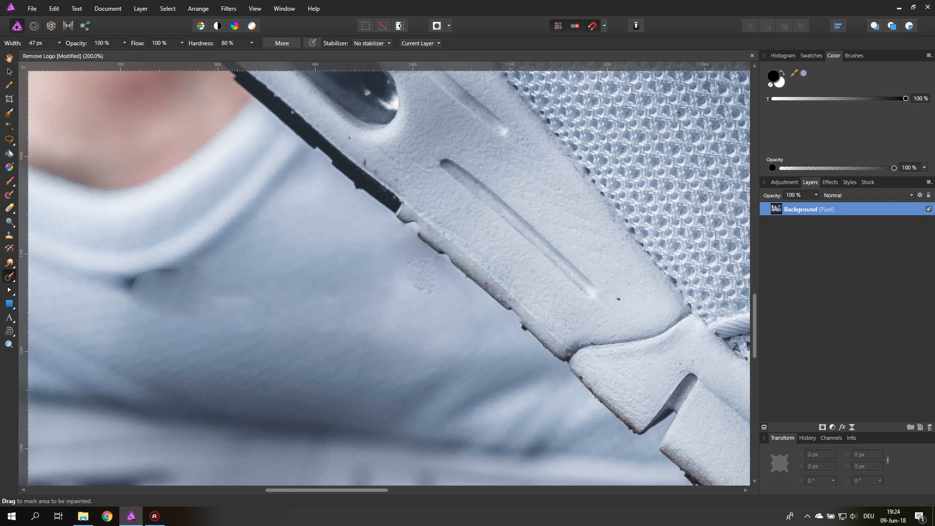
drag(395, 249, 411, 265)
drag(115, 297, 171, 286)
Clone clean fabric over the dark remnant and blotches on the rear shoe, using 49 px width, 34% hardness and 38% opacity.
click(9, 237)
click(59, 42)
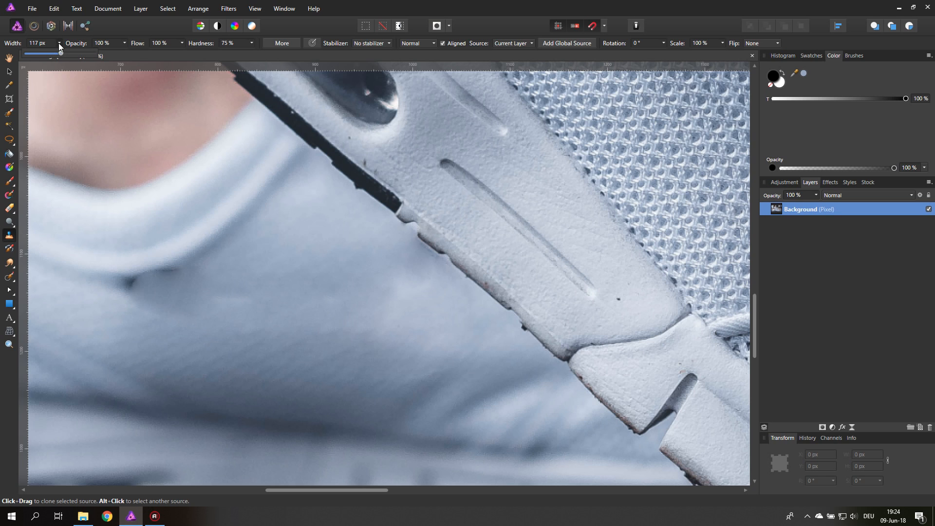
drag(53, 54, 54, 53)
click(251, 43)
drag(253, 53, 226, 53)
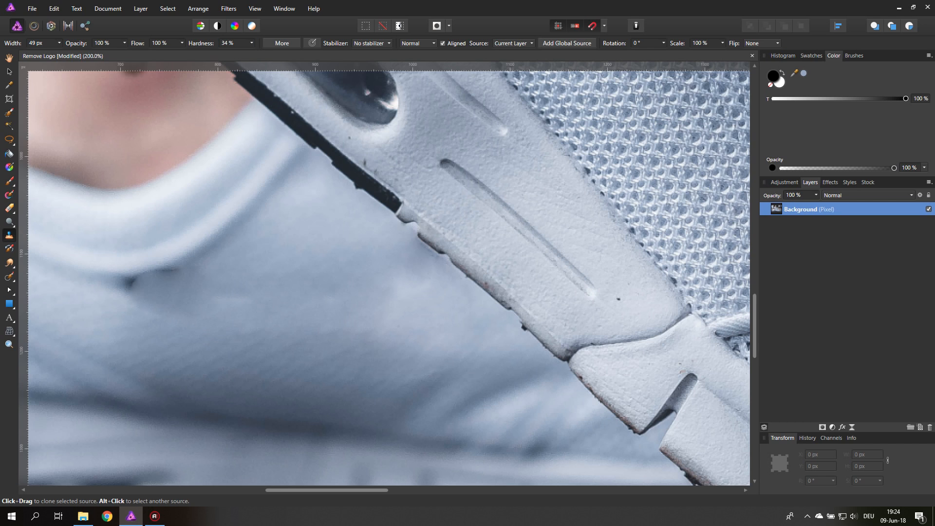
click(124, 42)
drag(126, 53, 115, 54)
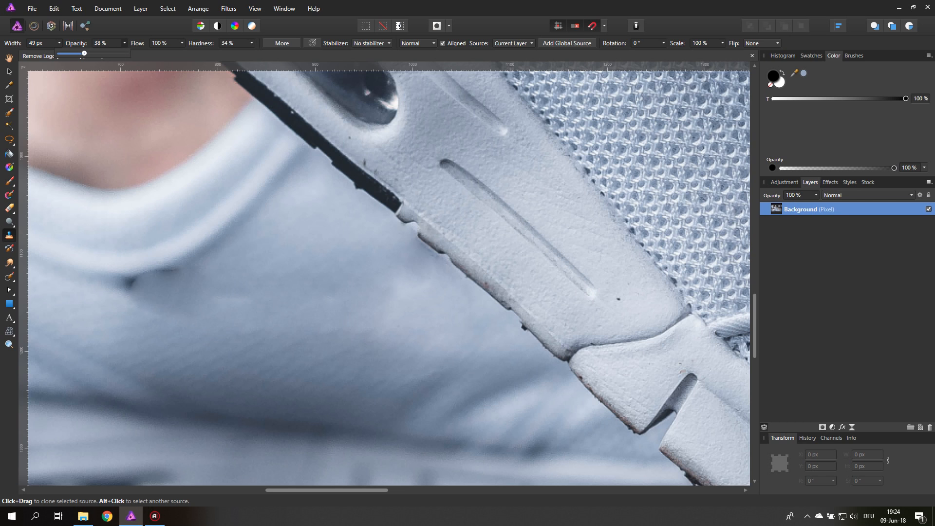
click(134, 328)
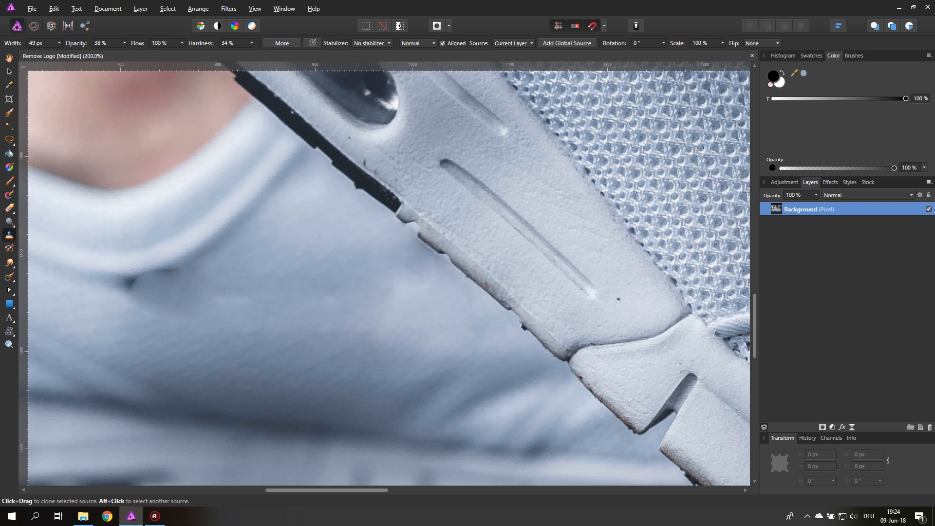
click(133, 288)
mouse_move(101, 307)
mouse_down()
mouse_move(140, 308)
mouse_move(101, 307)
mouse_move(113, 318)
mouse_move(101, 307)
mouse_move(157, 296)
mouse_move(100, 308)
mouse_up()
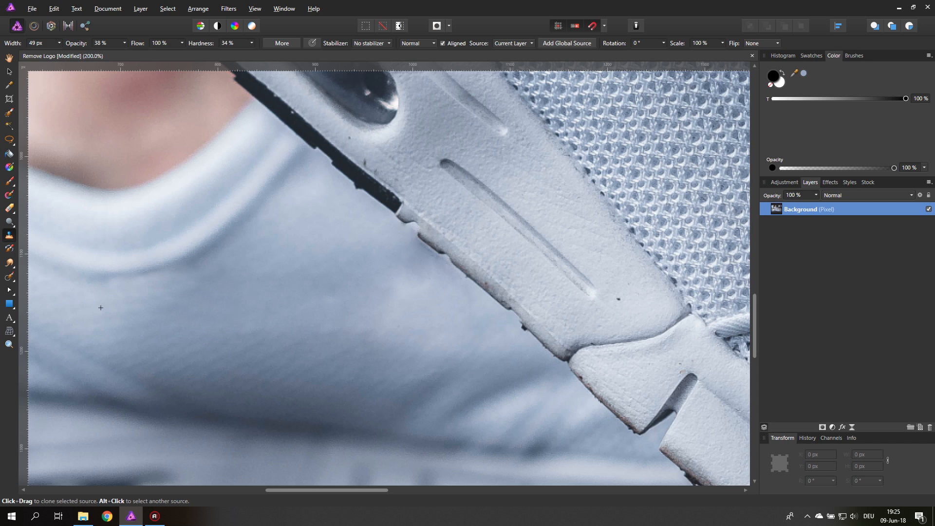
alt+click(275, 332)
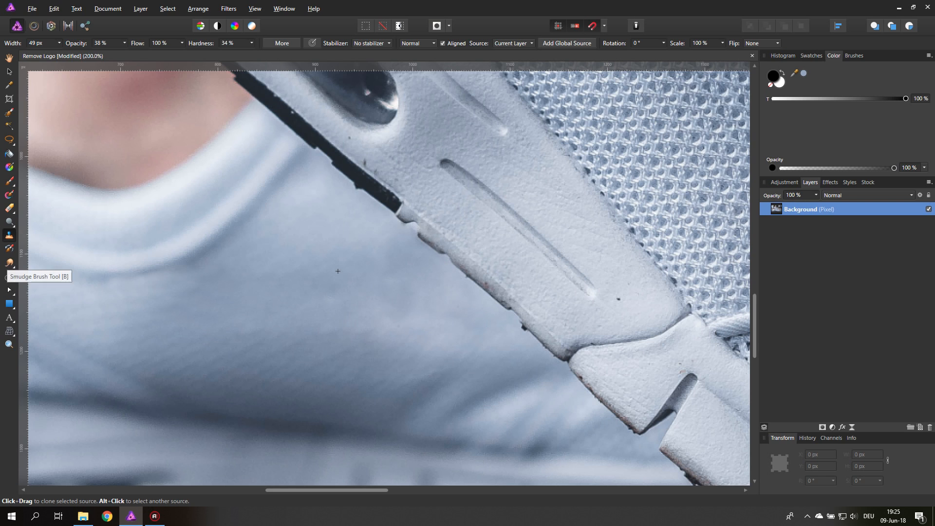
Smooth the blotchy fabric on the rear shoe's side with the Smudge Brush at 117 px width.
click(9, 262)
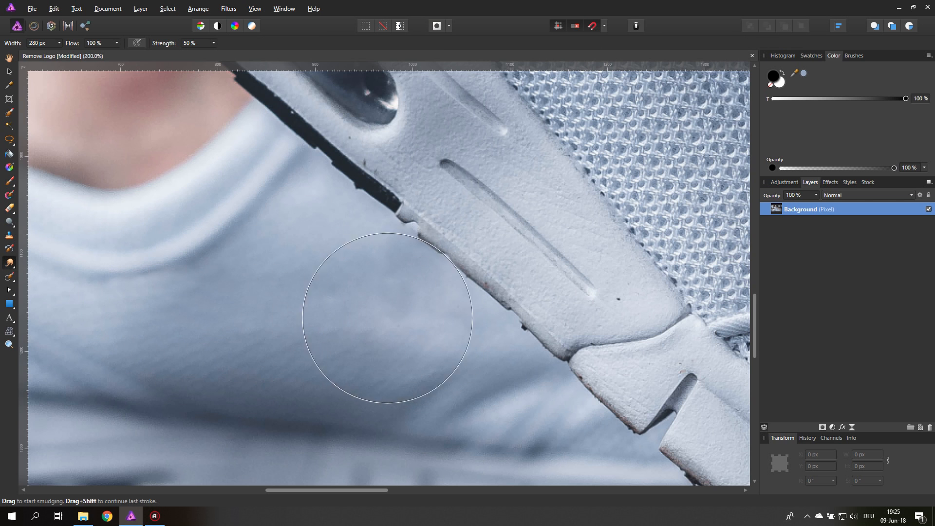
click(59, 43)
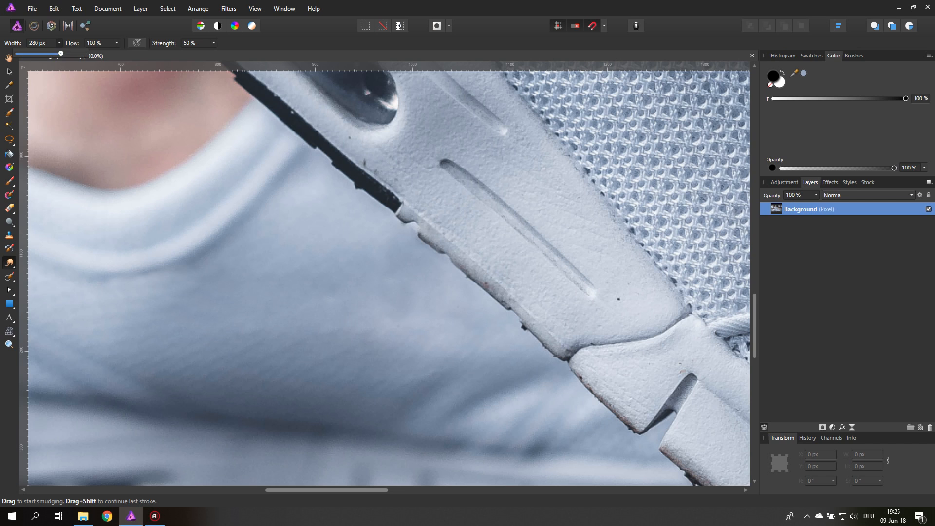
drag(62, 53, 51, 54)
click(59, 43)
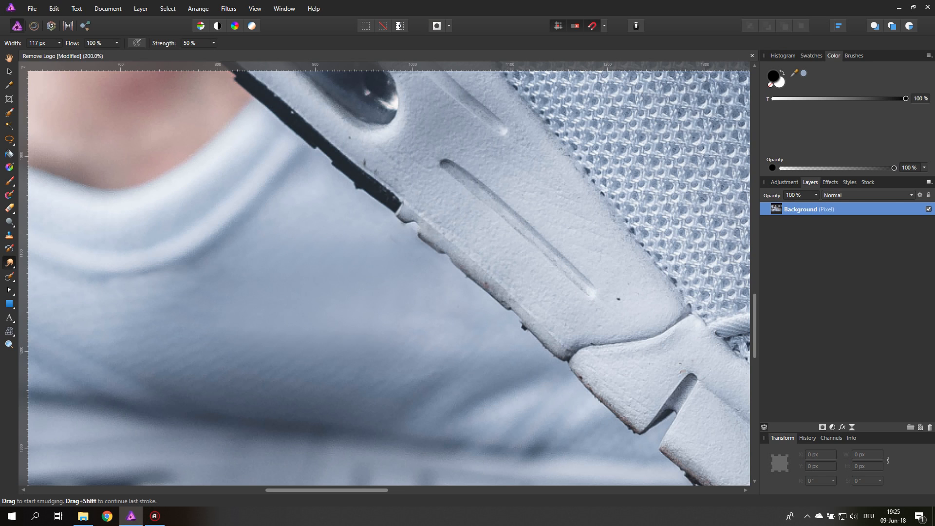
mouse_move(424, 327)
mouse_down()
mouse_move(395, 344)
mouse_move(331, 336)
mouse_move(164, 286)
mouse_up()
drag(215, 240, 144, 286)
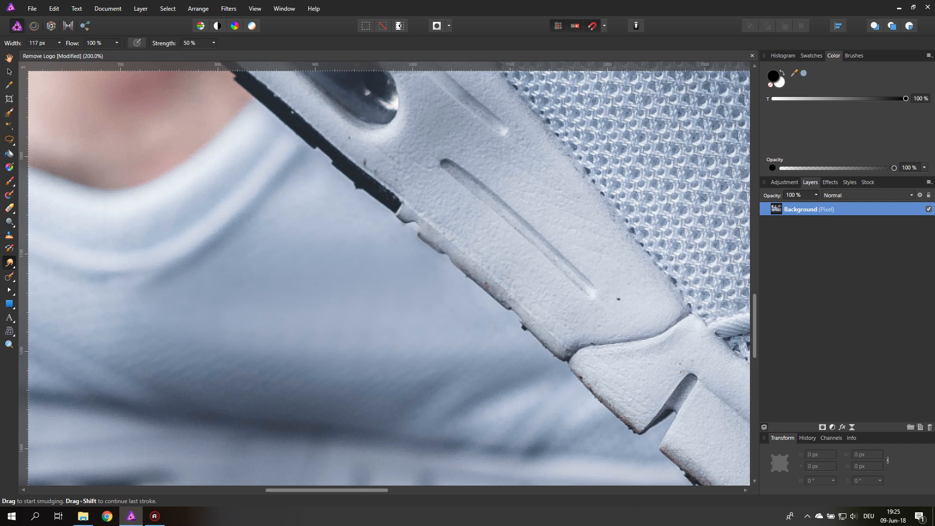
Smudge along the rear shoe's collar seam with a 53 px wide brush and fit the whole photo in view.
click(59, 43)
drag(62, 54, 55, 54)
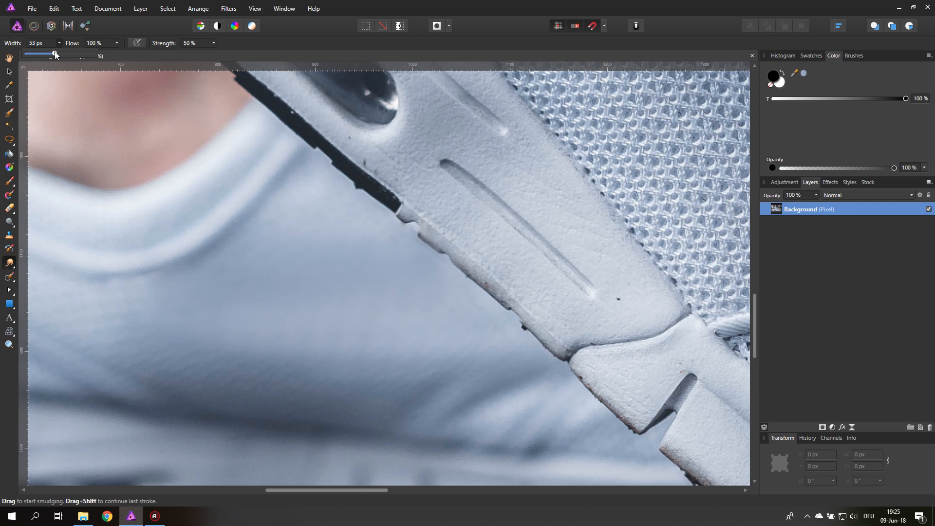
mouse_move(189, 257)
mouse_down()
mouse_move(134, 277)
mouse_move(114, 275)
mouse_move(170, 267)
mouse_move(120, 271)
mouse_up()
key(ctrl+0)
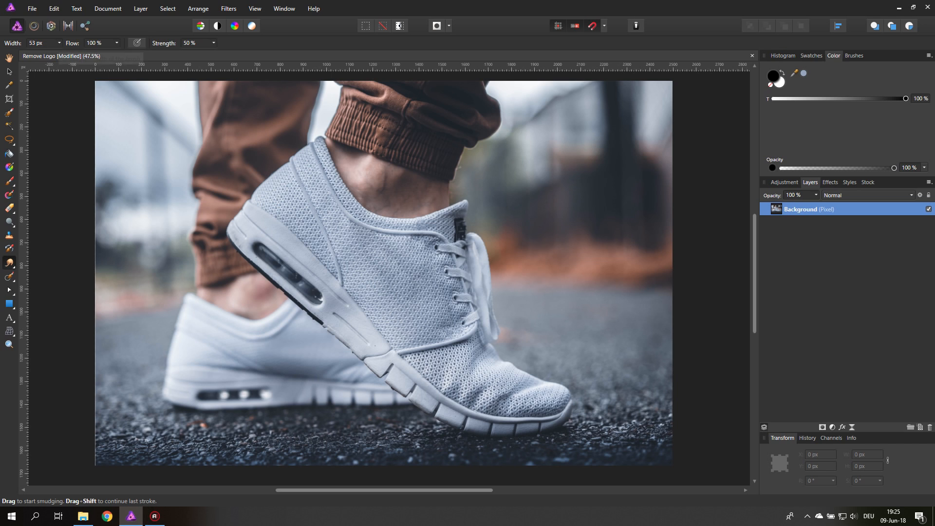
Set the Smudge Brush width to 117 px.
click(60, 43)
drag(60, 53, 67, 53)
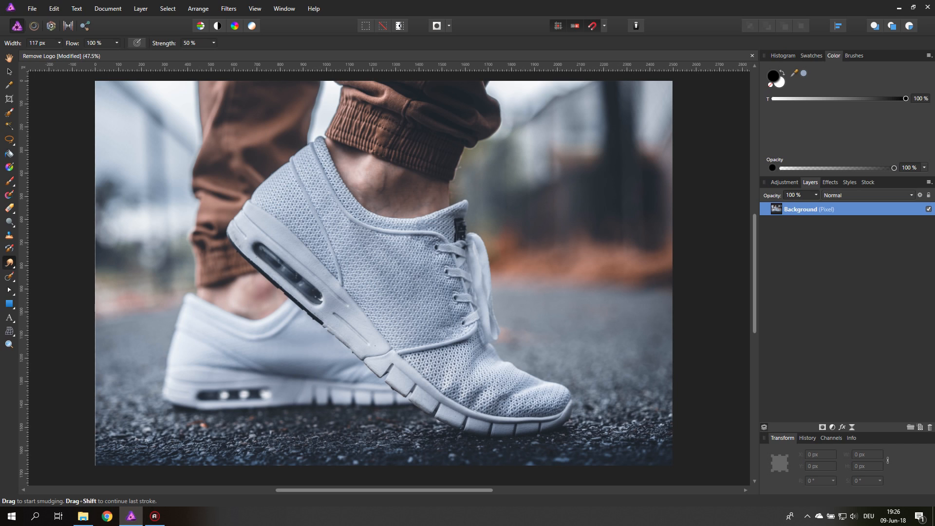
Even out the retouched mesh on the front shoe's side with the Healing Brush at 100 px width.
click(10, 344)
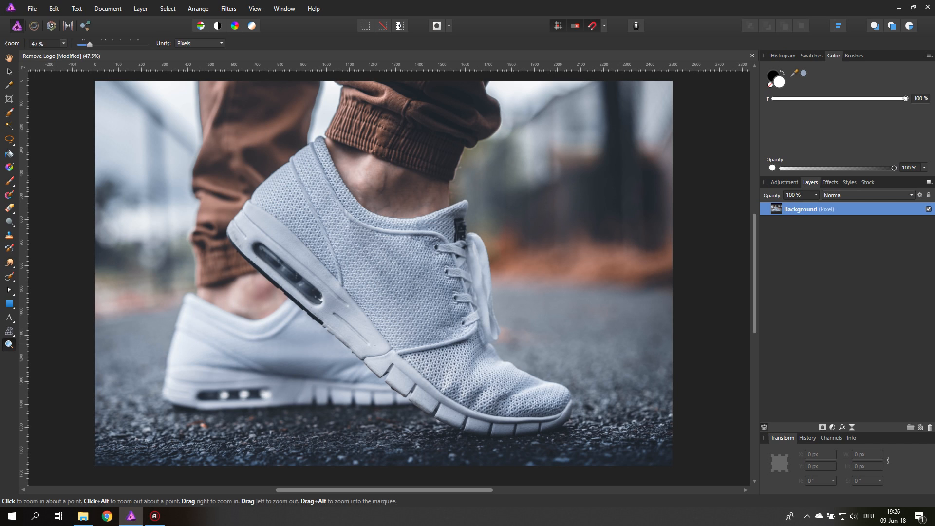
click(372, 260)
click(372, 260)
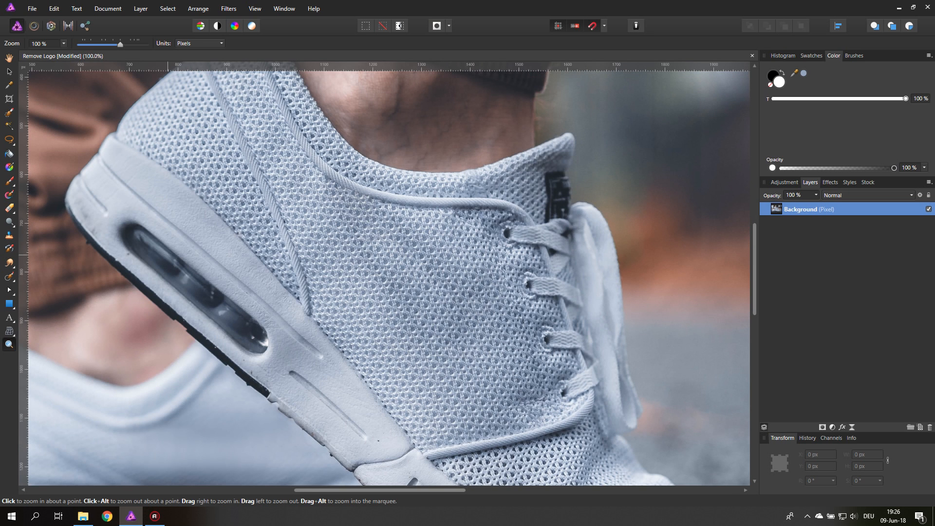
click(9, 277)
click(58, 277)
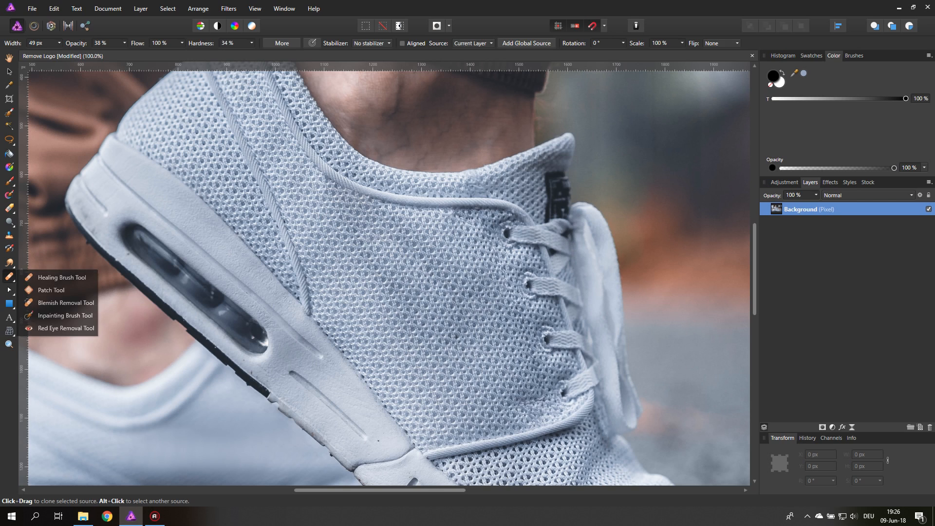
click(59, 43)
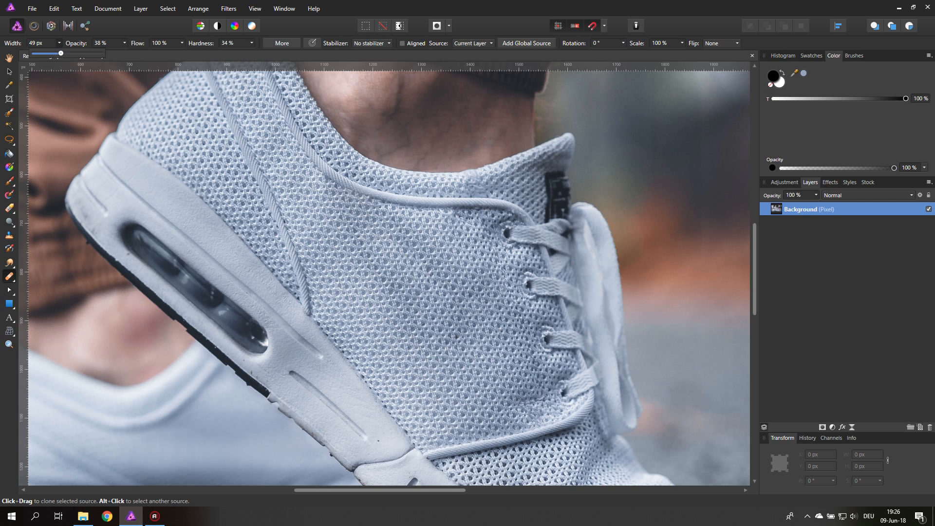
drag(61, 53, 66, 54)
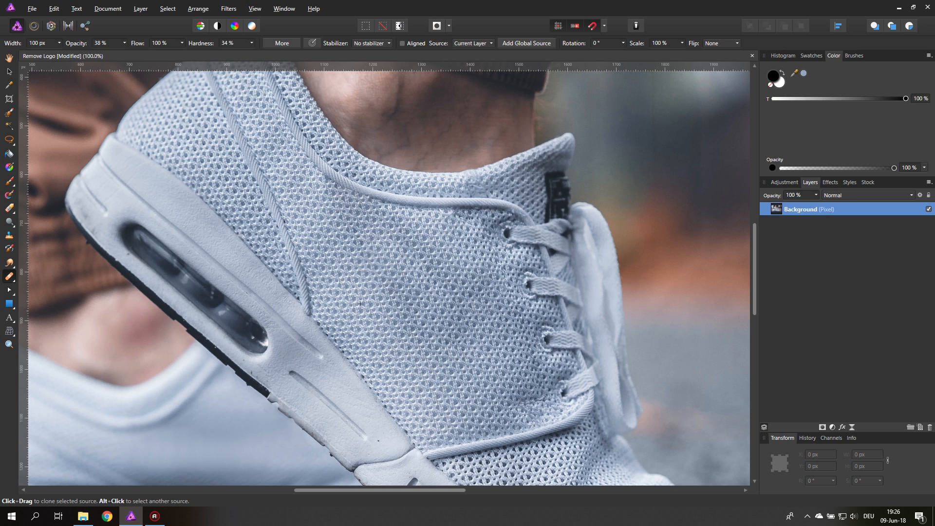
drag(365, 224, 385, 262)
drag(417, 306, 436, 327)
drag(424, 263, 417, 257)
drag(496, 377, 507, 382)
click(9, 71)
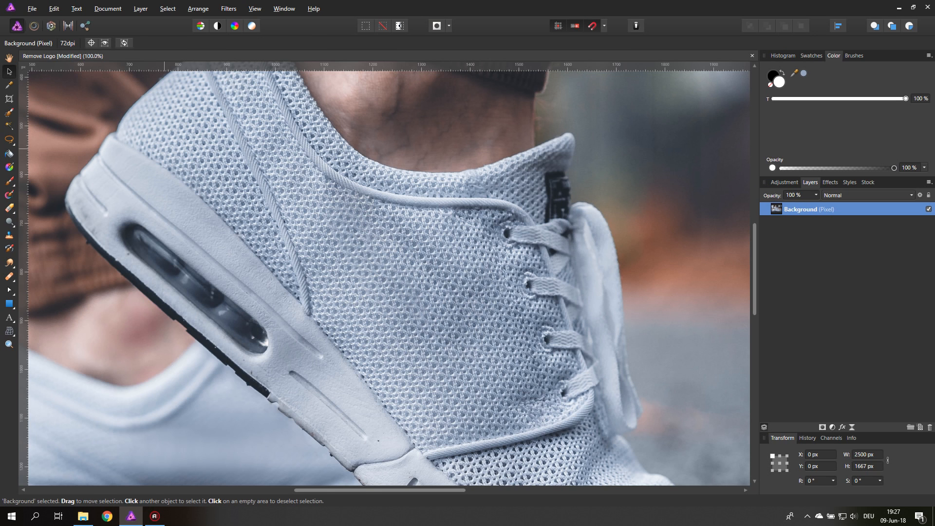
key(ctrl+0)
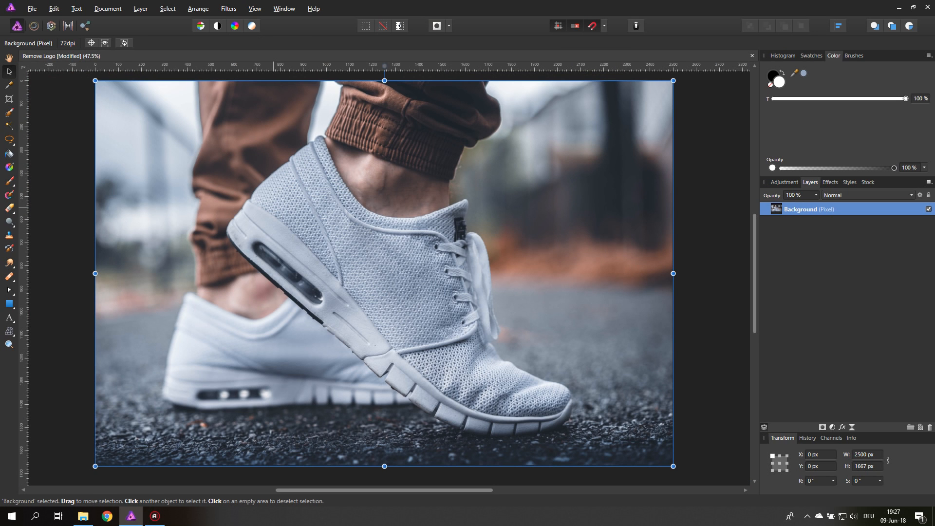